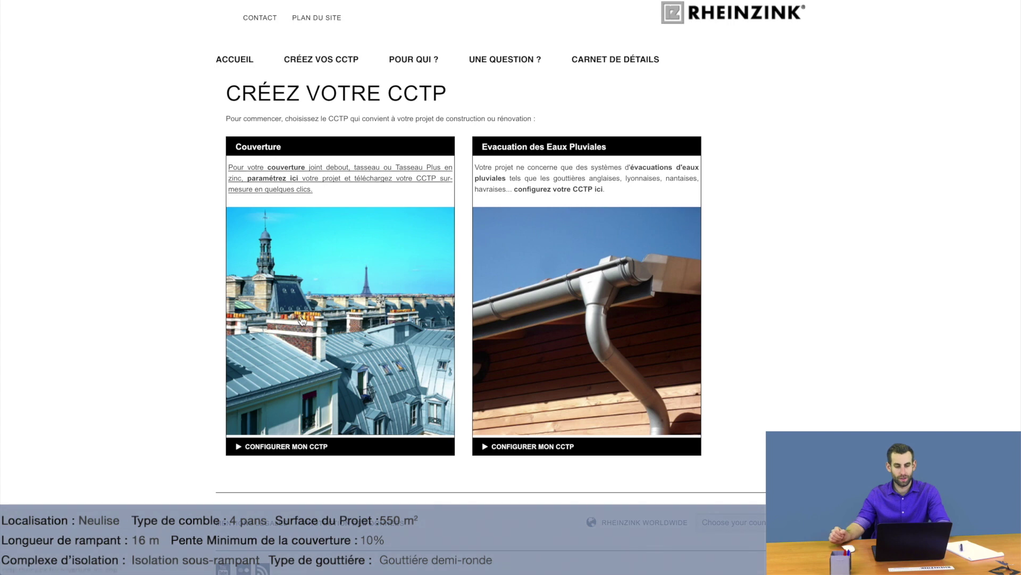
Step: Start a roofing (Couverture) CCTP, search the locality by the name NEULISE and select 42590 - Neulise
click(301, 320)
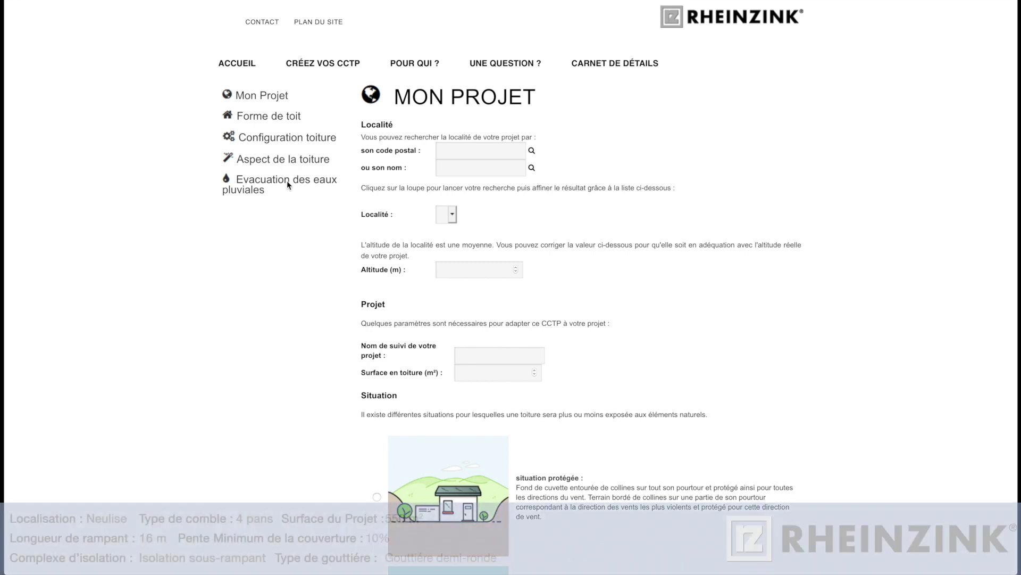
click(450, 168)
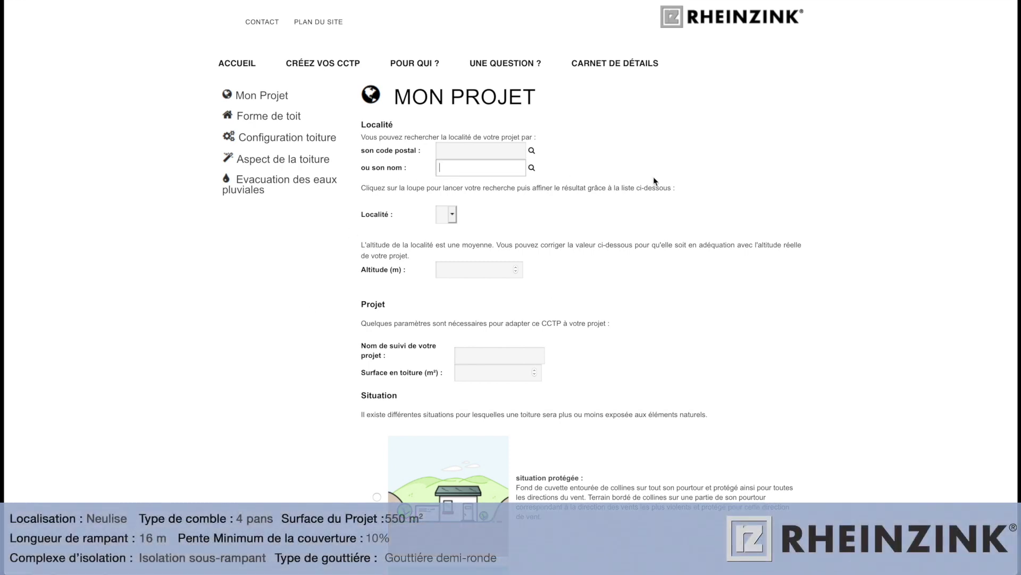
text(NEULISE)
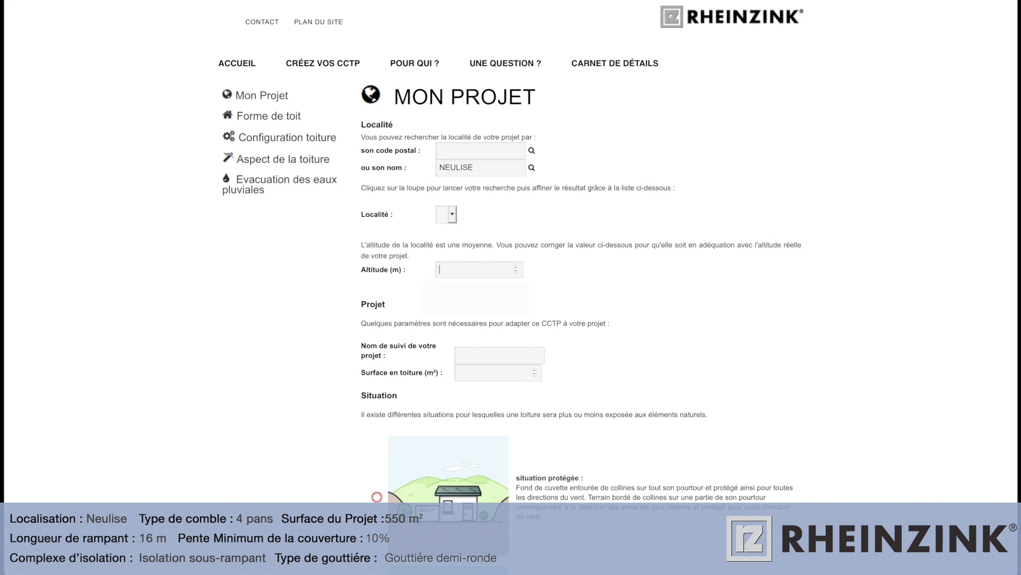
key(Return)
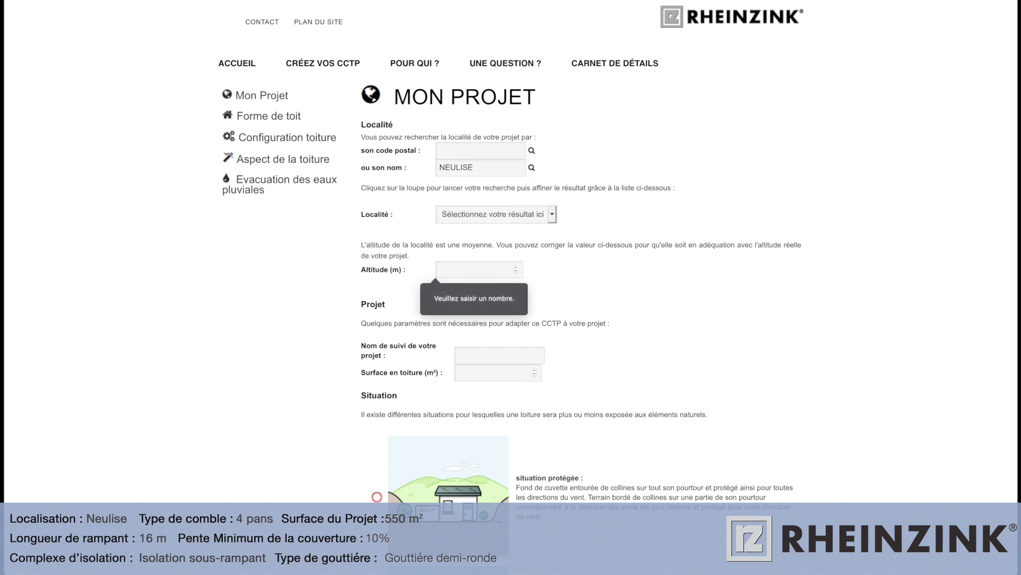
click(553, 214)
click(527, 222)
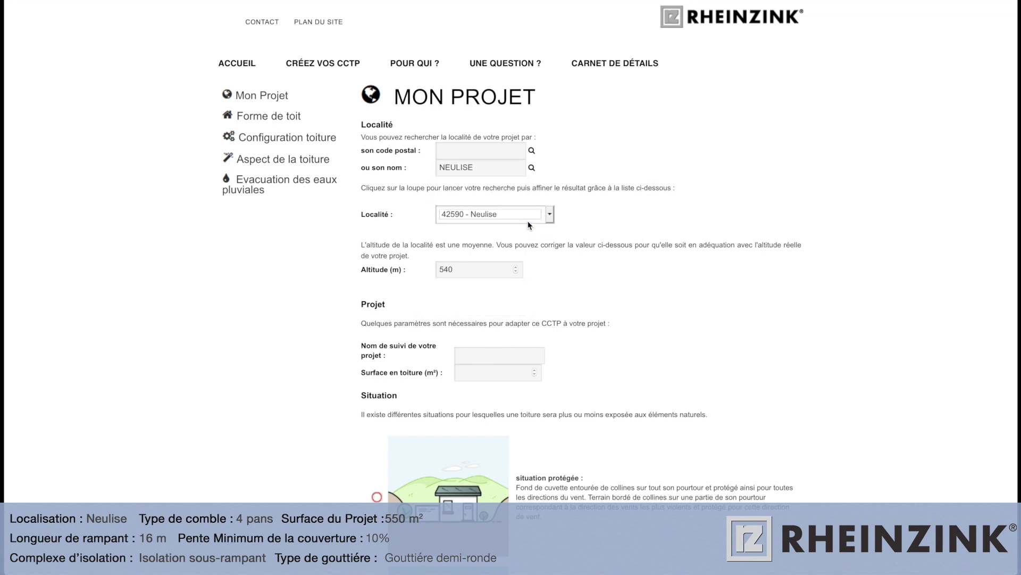
Step: Name the project CRECHE and set its roof surface to 550 m²
scroll(473, 244, down, 3)
click(479, 203)
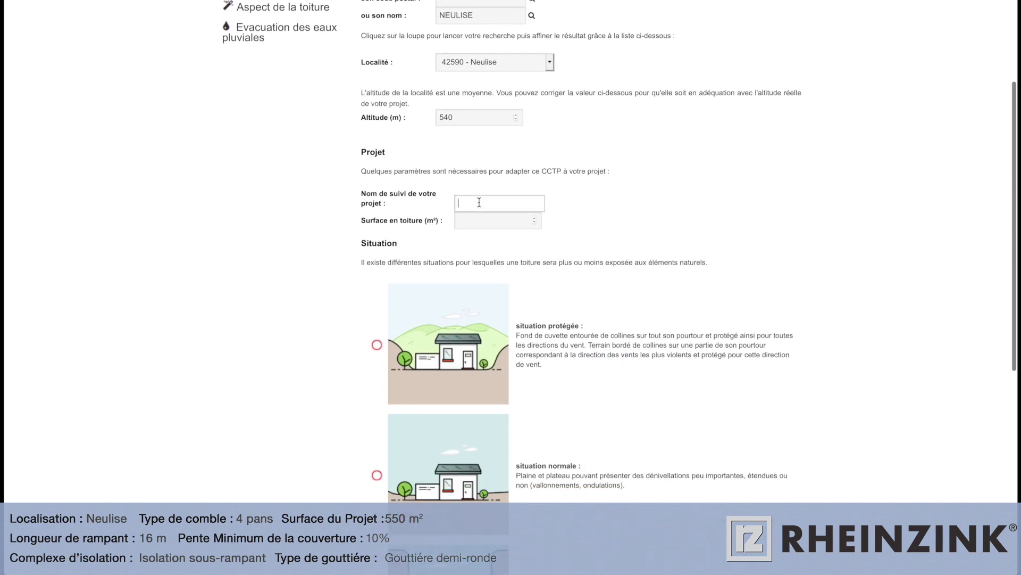
text(CRECHE)
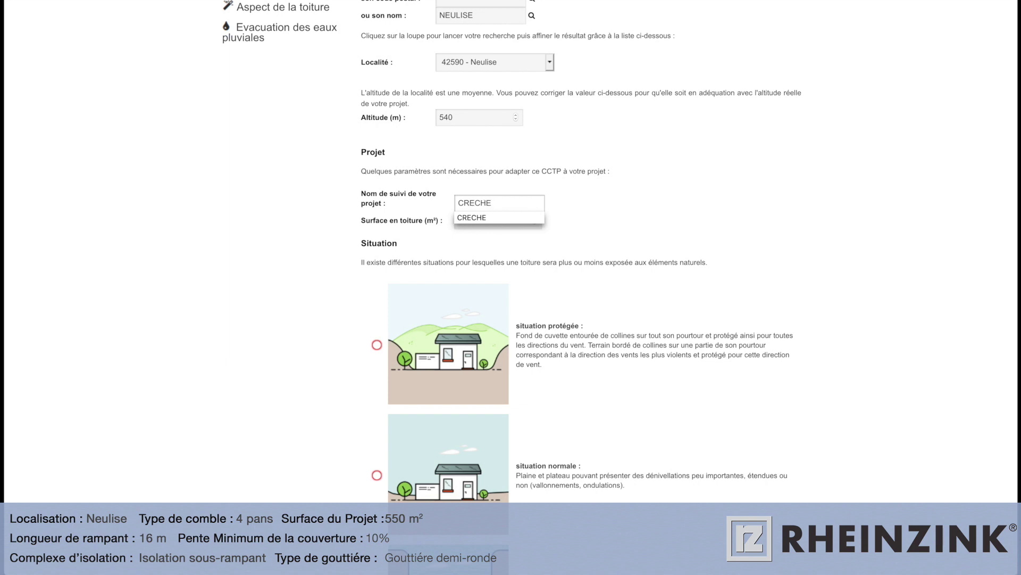
click(496, 218)
click(492, 221)
text(550)
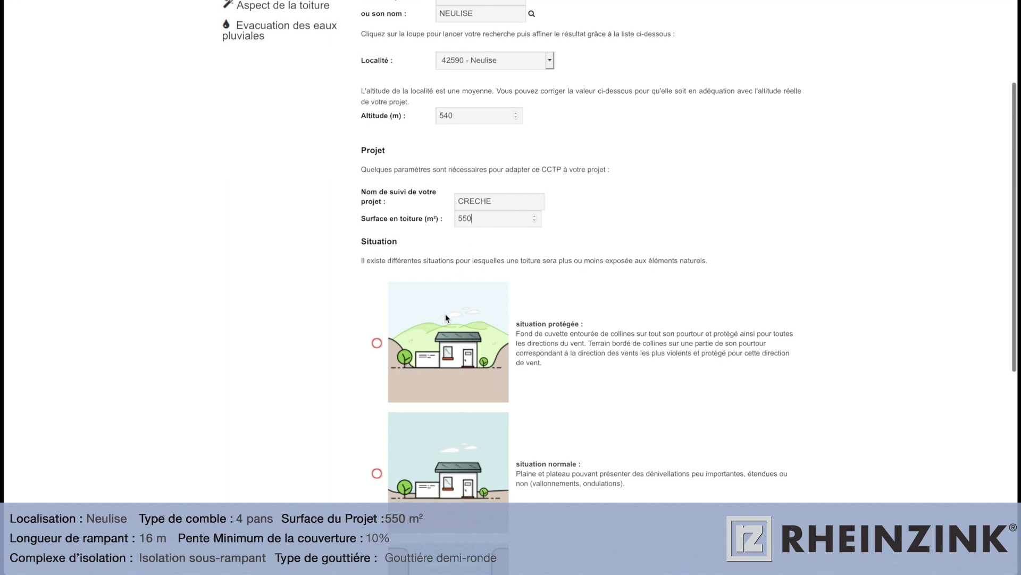
Step: Set the site exposure to situation normale and the roof shape to Quatre pentes, continuing to the roof configuration
scroll(444, 315, down, 4)
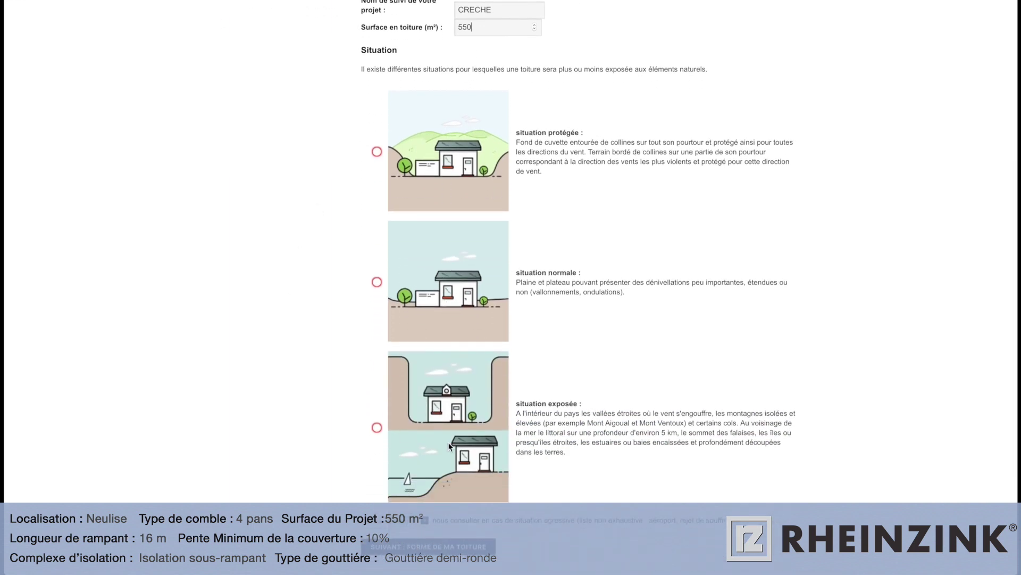
click(377, 282)
click(419, 548)
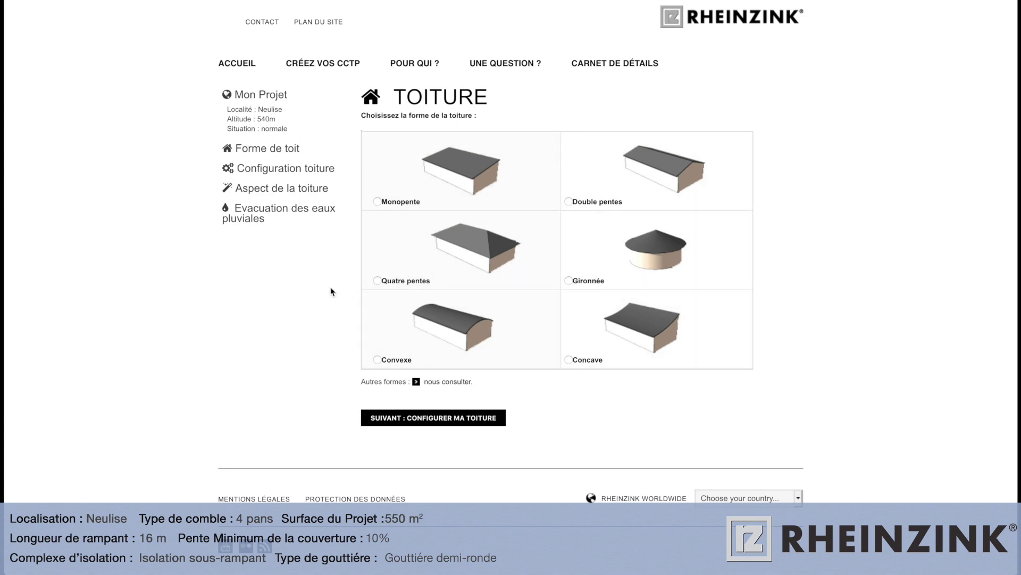
click(378, 280)
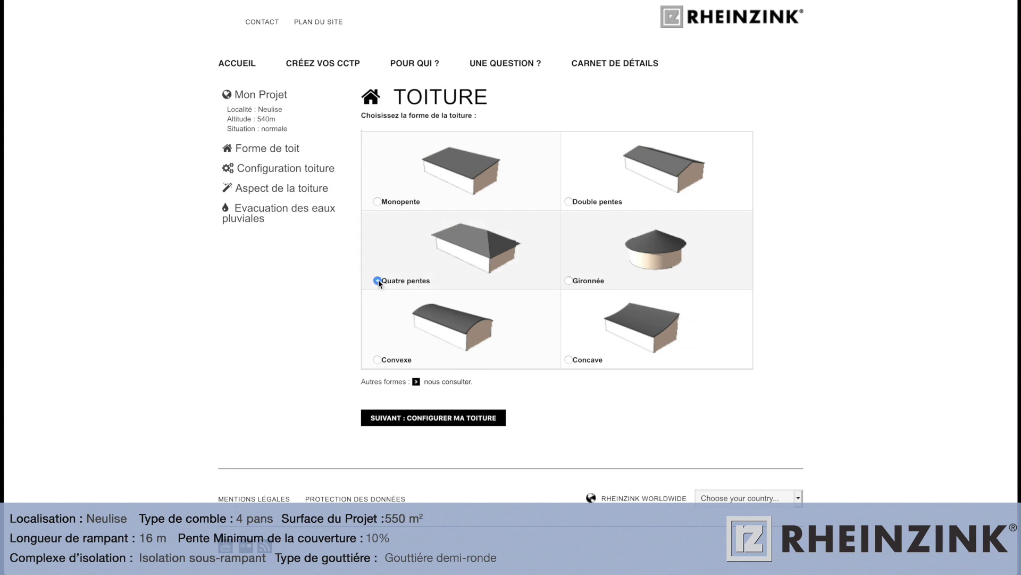
click(432, 419)
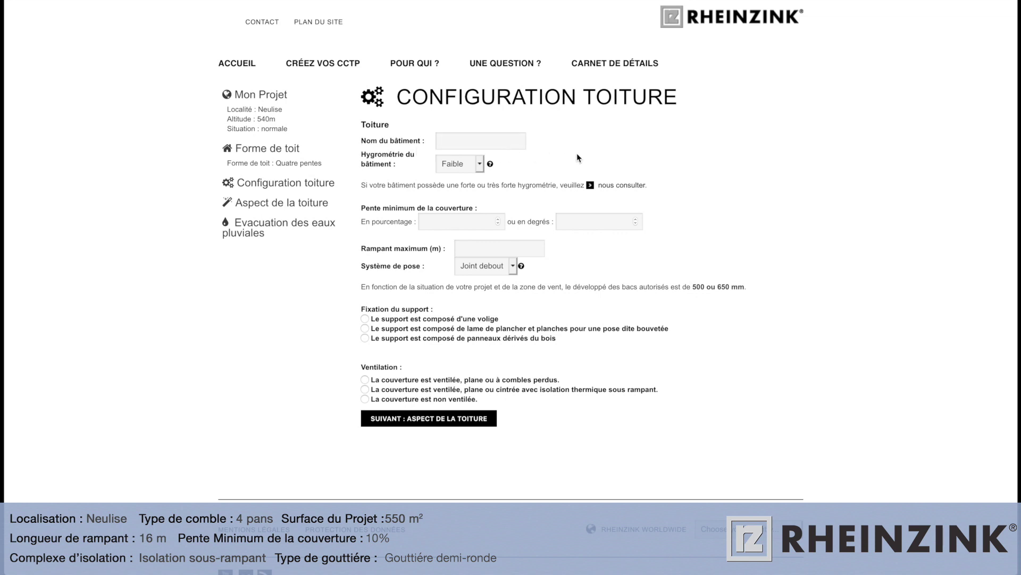
Step: Set the building's hygrometry to Faible, the minimum roof slope to 10 % and the maximum rampant to 16 m
click(480, 165)
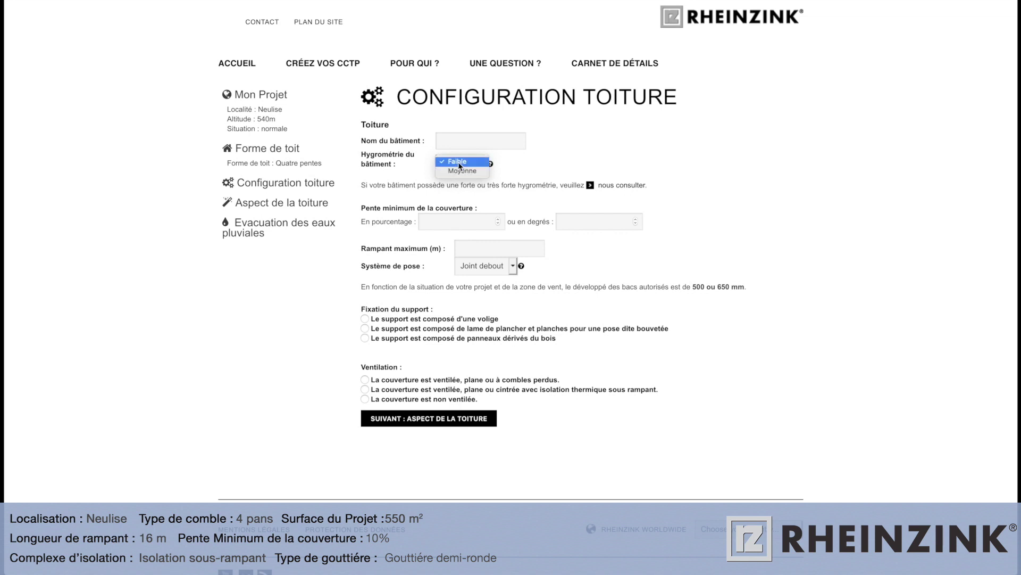
click(458, 162)
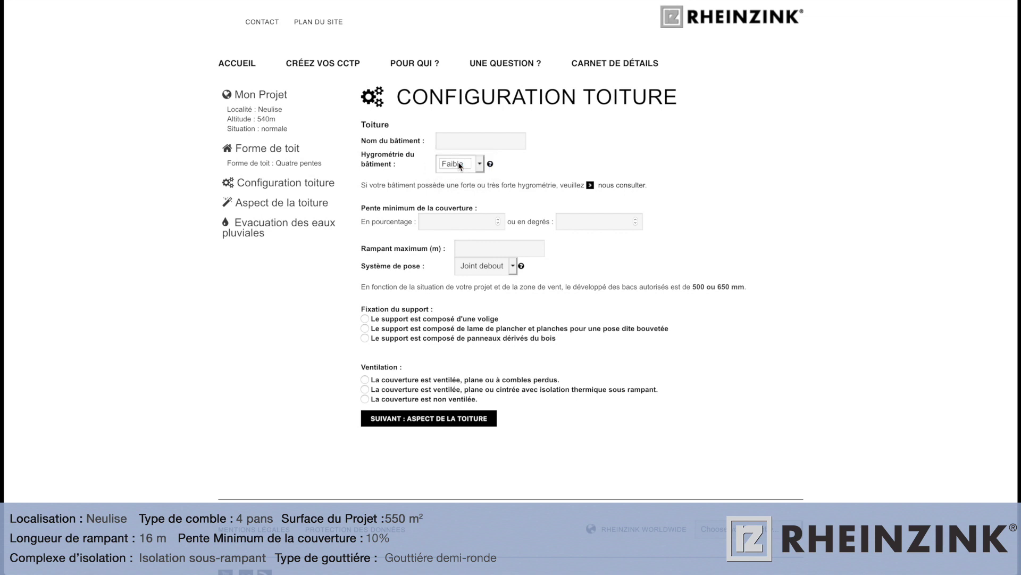
click(460, 222)
text(10)
click(575, 263)
click(506, 246)
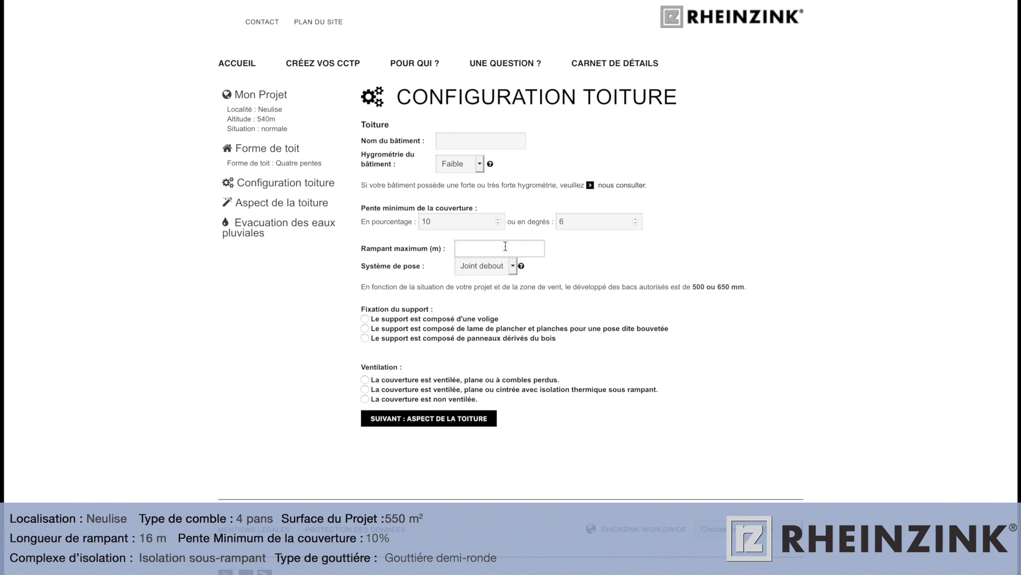
text(16)
Step: Review the laying system options and their illustrated help, and close the help window
click(503, 265)
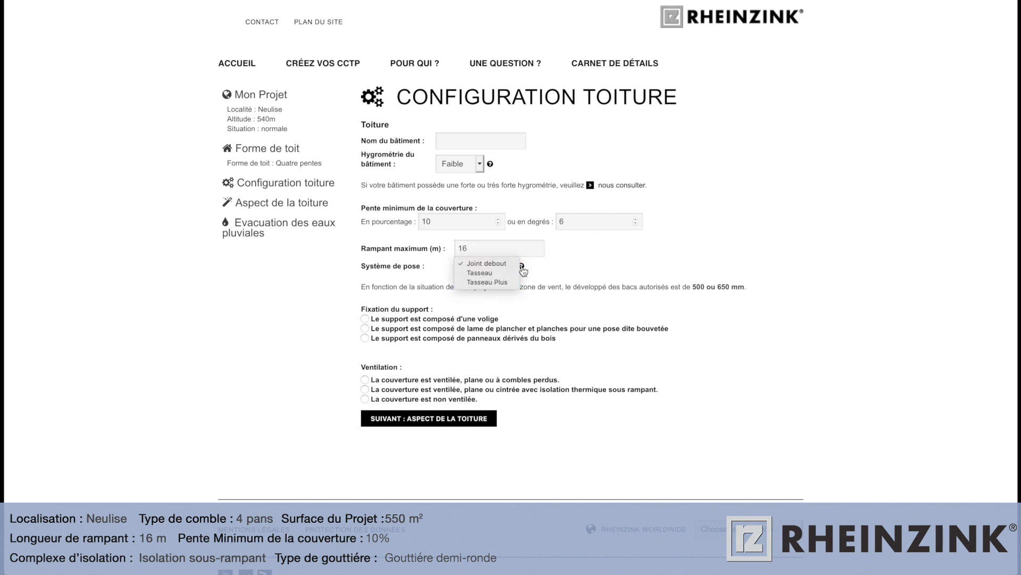
click(523, 270)
click(522, 267)
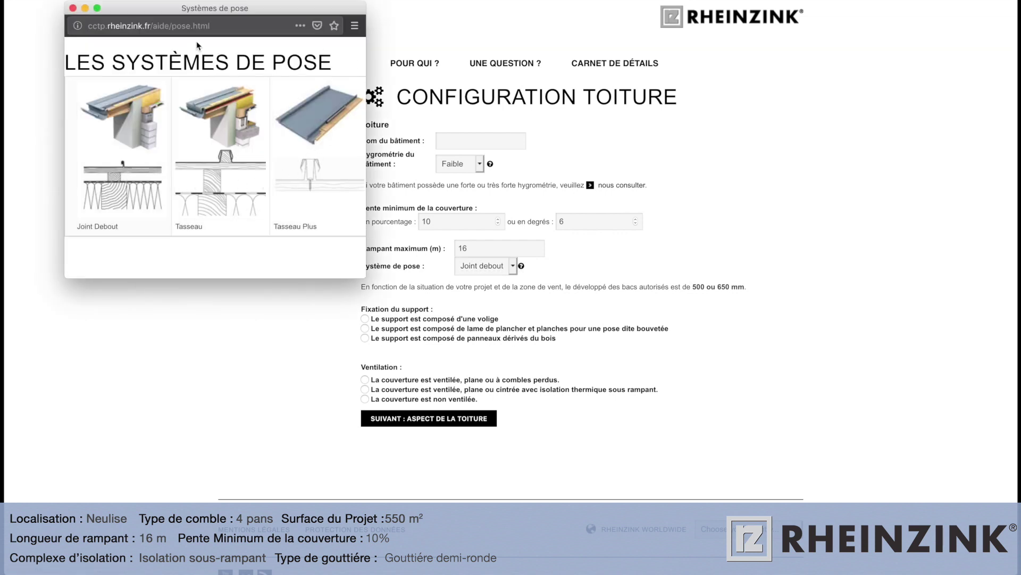
click(73, 8)
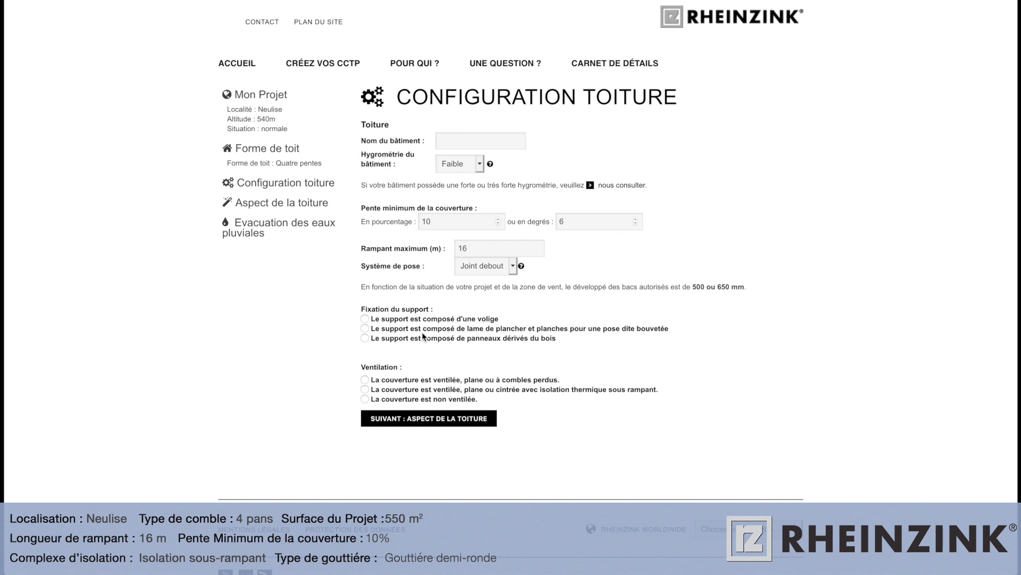
Step: Set the support to volige and the ventilation to ventilated with thermal insulation sous rampant, and continue to the roof's appearance
click(365, 319)
click(454, 418)
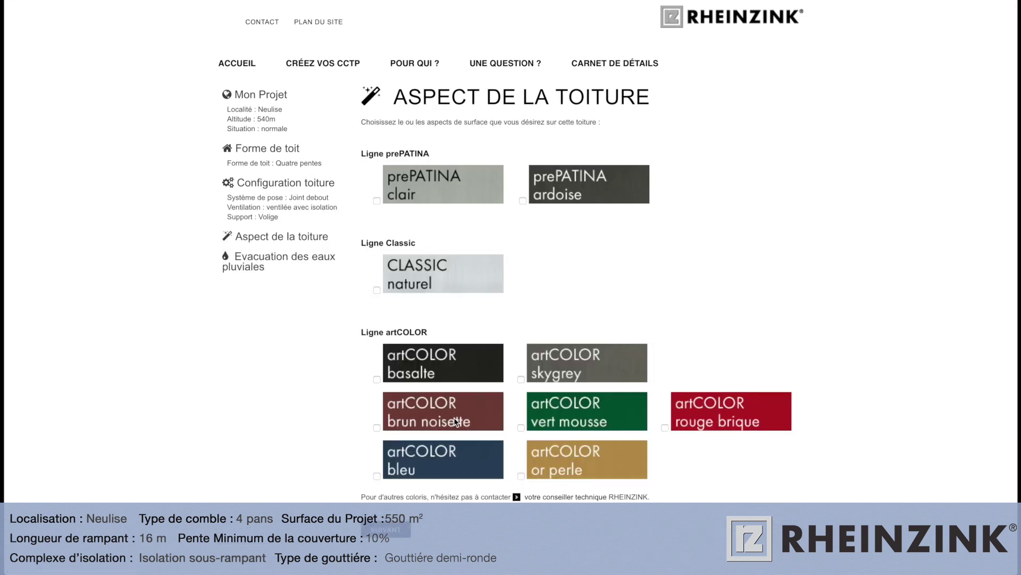
Step: Choose artCOLOR skygrey as the roof's surface finish and continue to the rainwater drainage options
scroll(654, 267, down, 1)
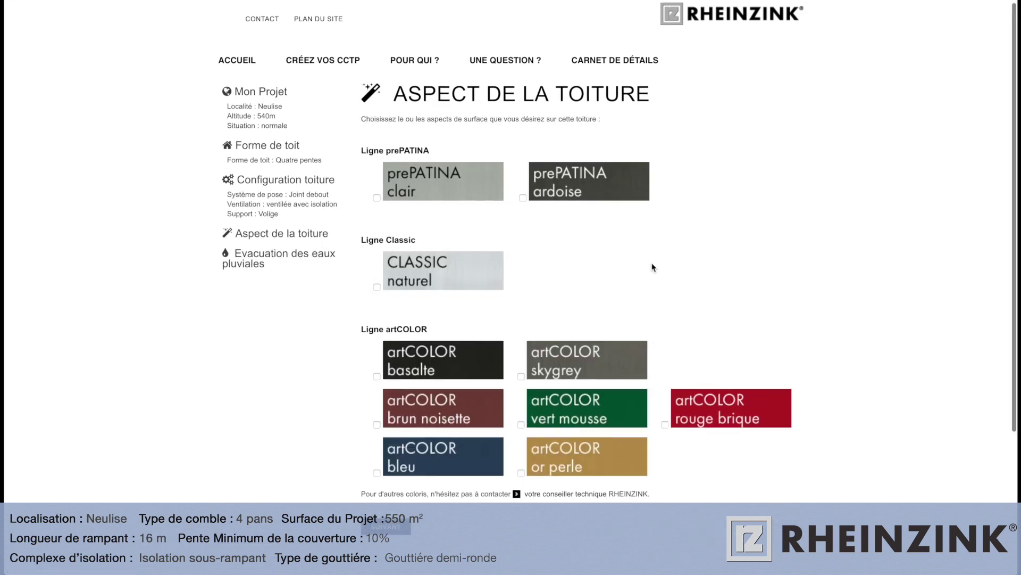
scroll(654, 268, down, 1)
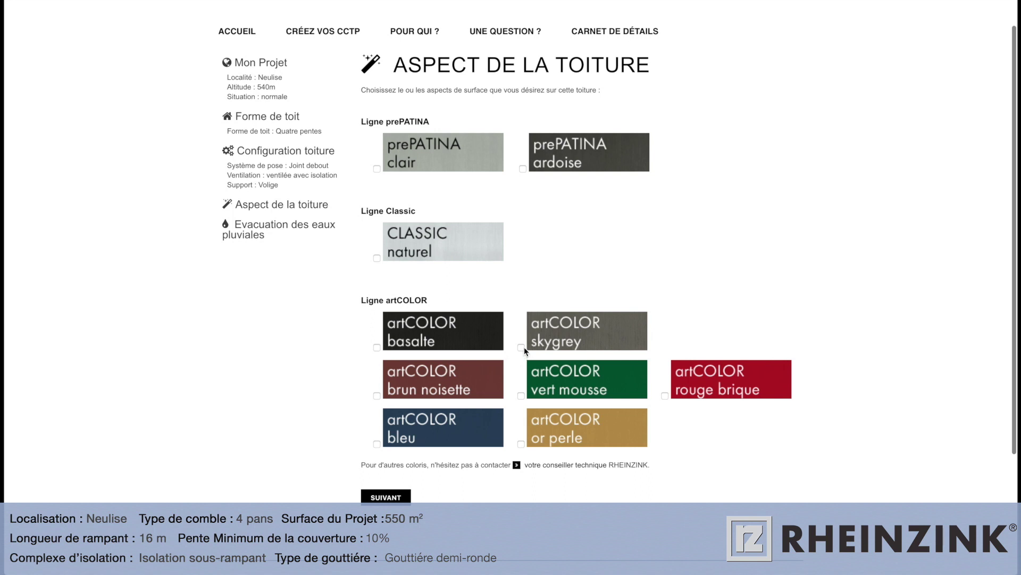
click(377, 347)
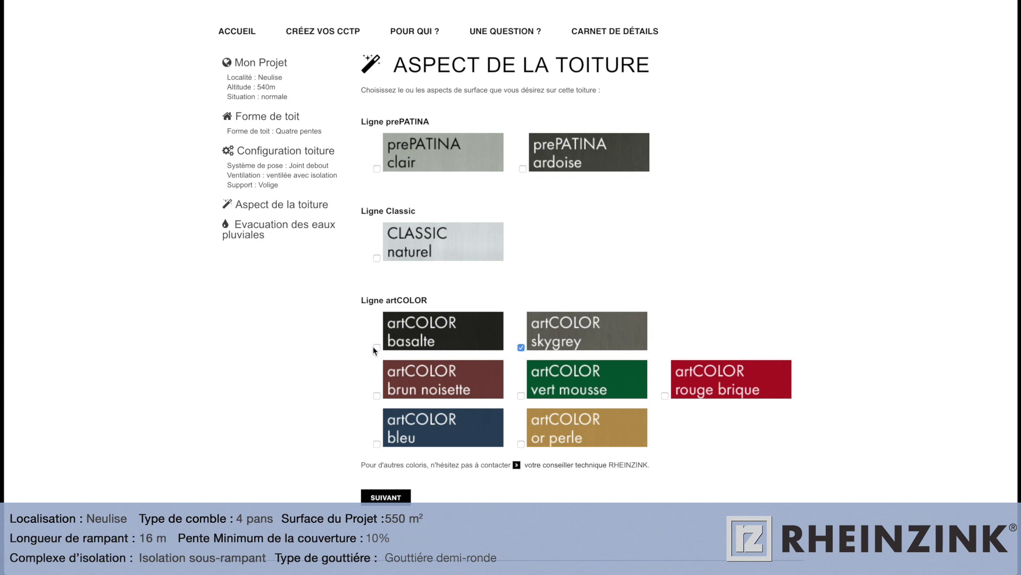
click(377, 348)
click(378, 498)
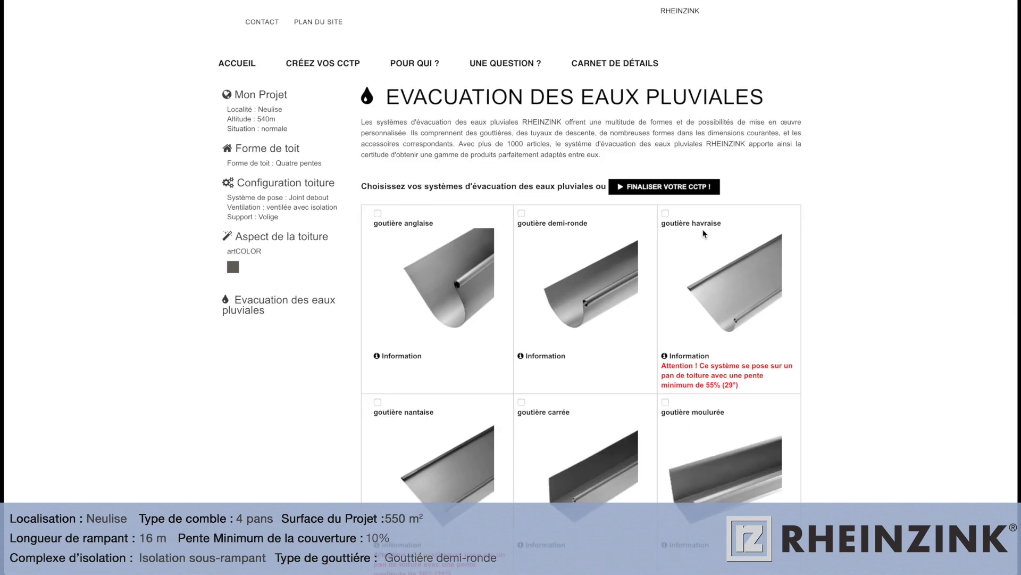
Step: Look over the gutter types and choose the goutière demi-ronde for the rainwater drainage
scroll(702, 232, down, 1)
scroll(702, 230, up, 1)
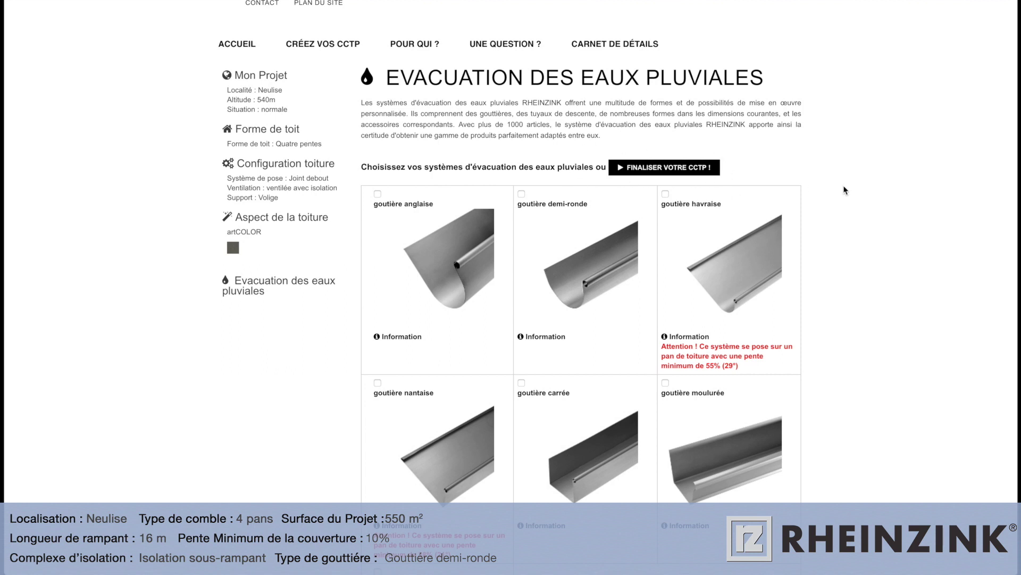
scroll(846, 190, down, 1)
scroll(845, 186, down, 5)
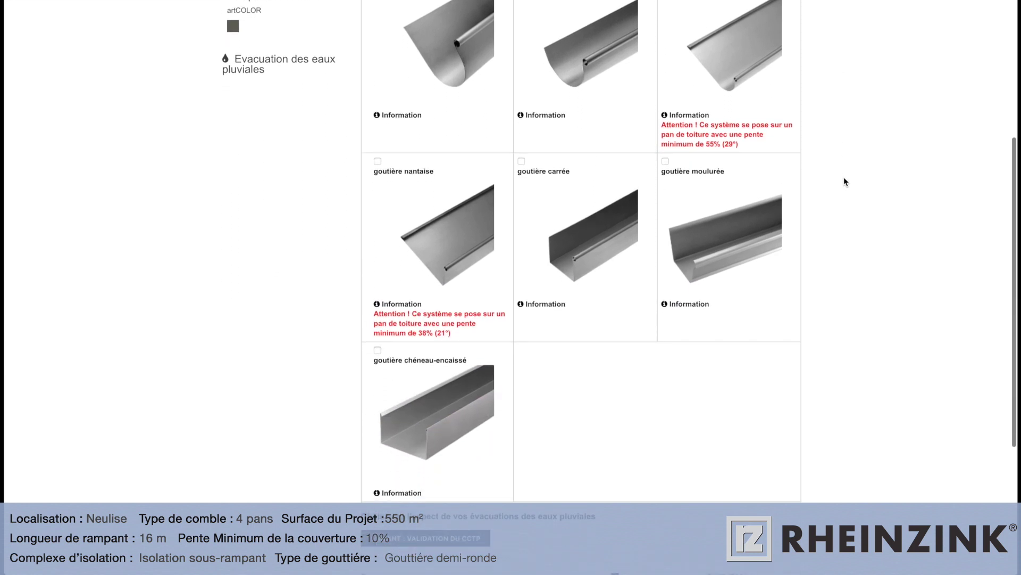
scroll(841, 177, up, 2)
click(522, 79)
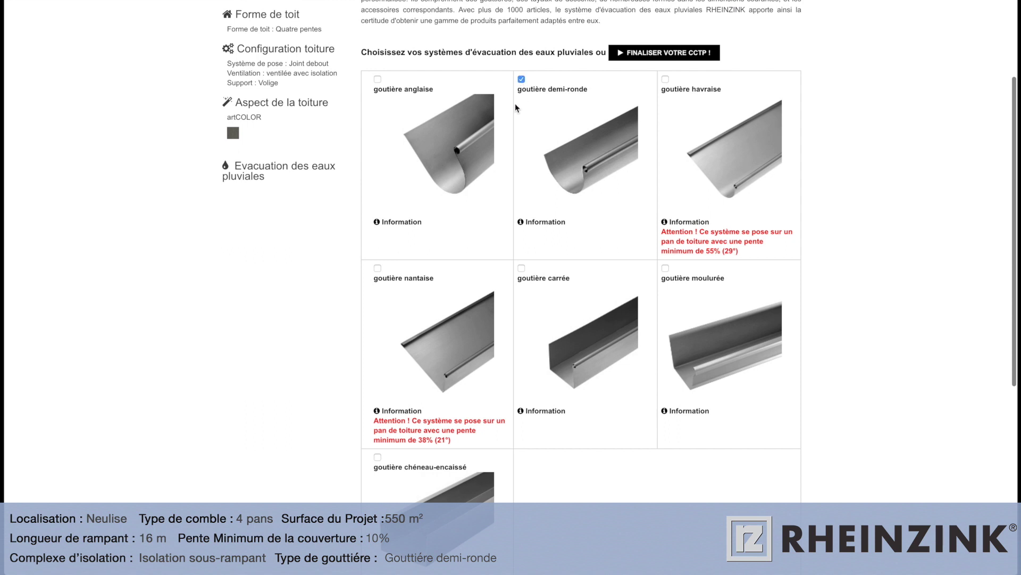
Step: Choose artCOLOR skygrey as the rainwater drainage finish and continue to the CCTP validation
scroll(472, 258, down, 8)
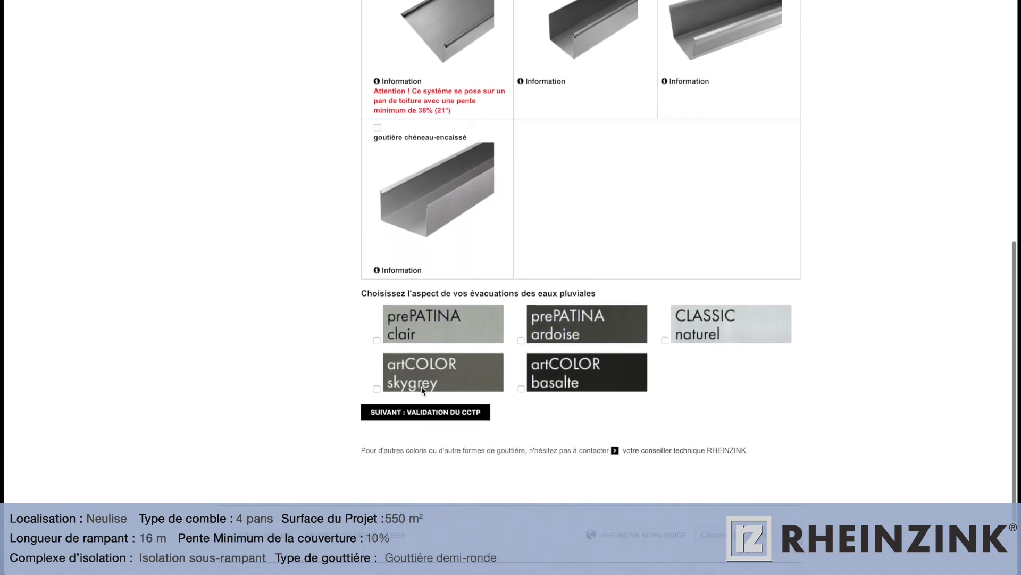
click(378, 388)
click(428, 417)
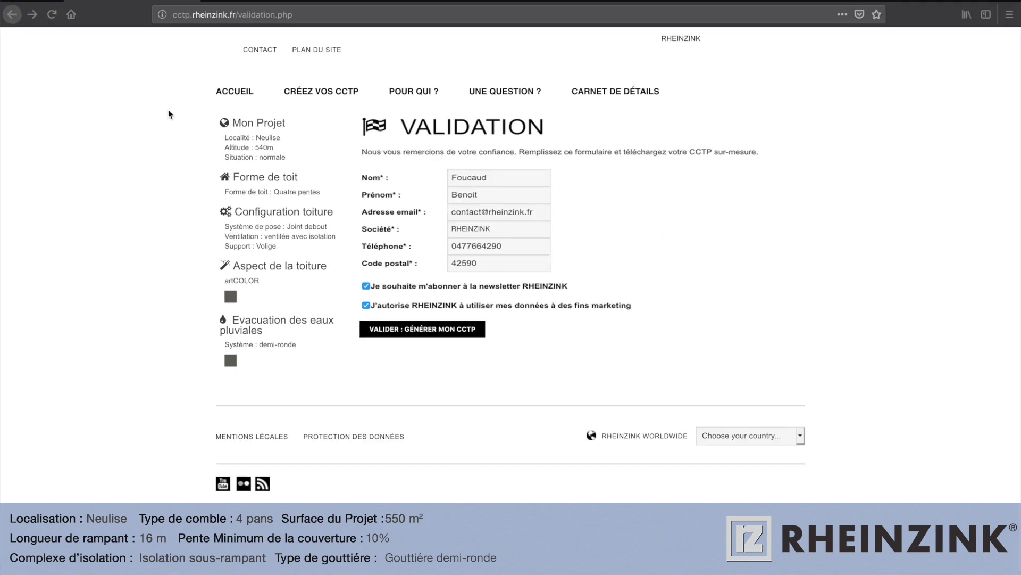
Step: Submit the validation form to generate the CCTP, download the Word document and open it in Pages
click(429, 333)
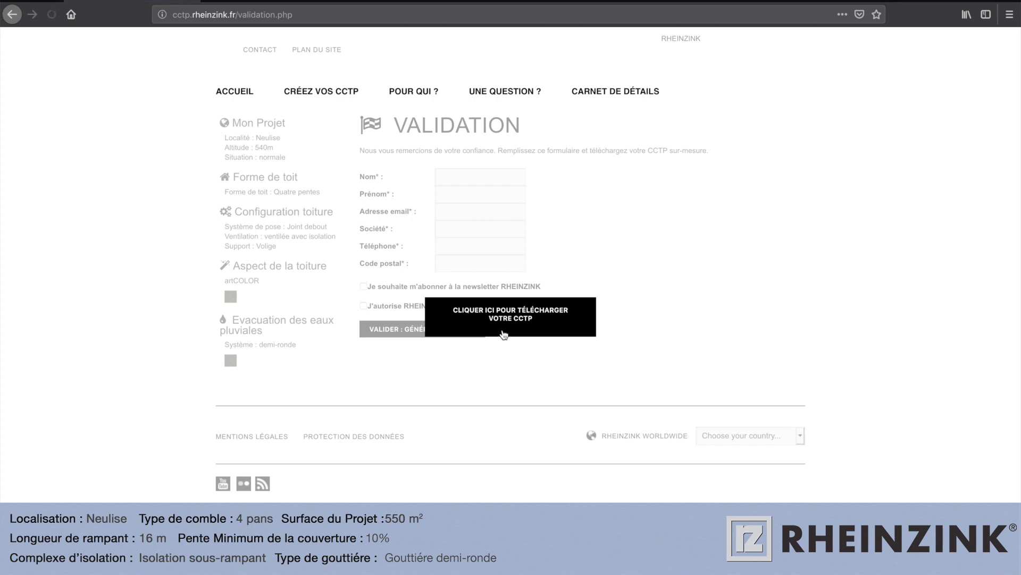
click(508, 318)
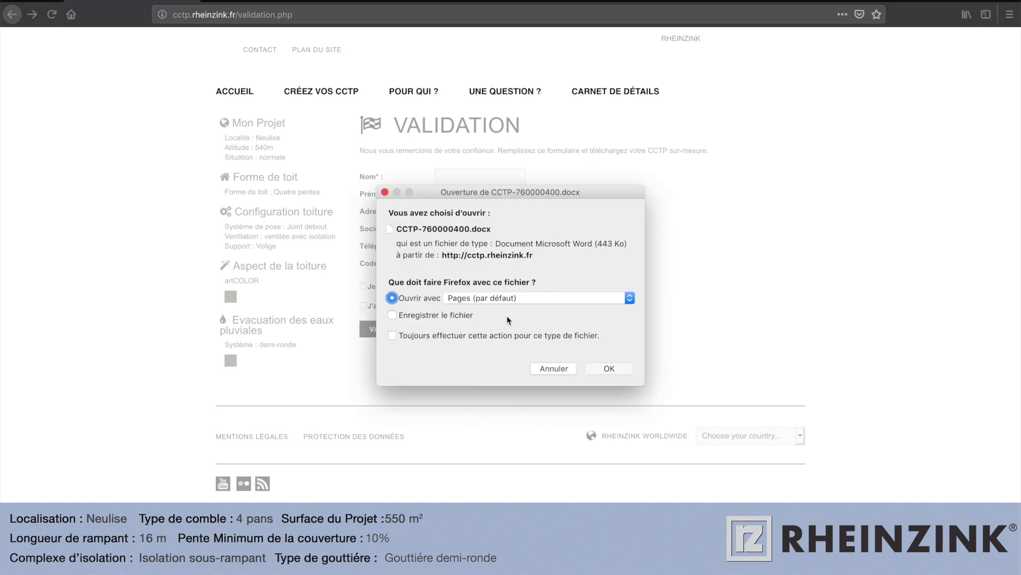
click(609, 369)
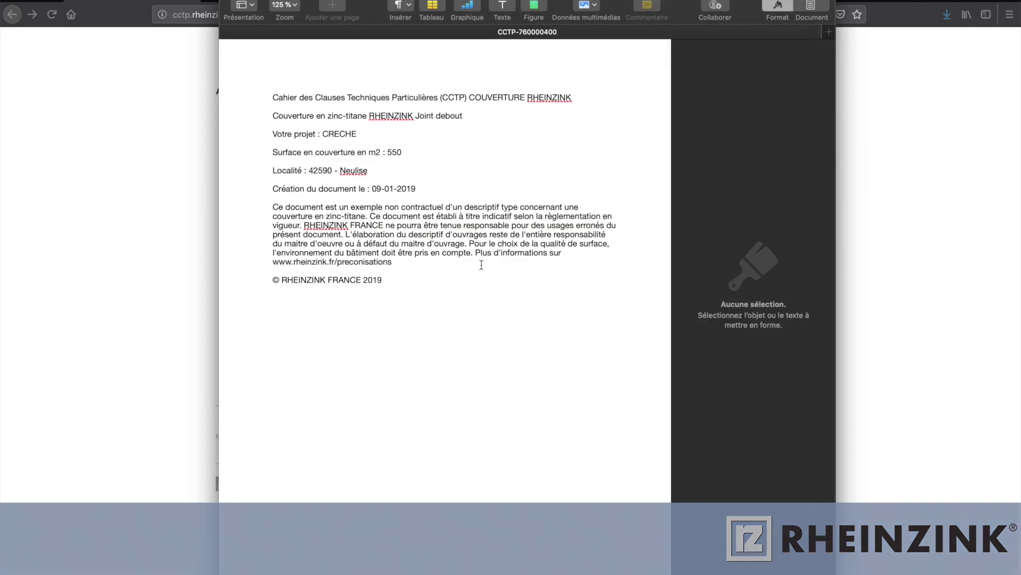
Step: Hide the formatting sidebar and read through the generated CCTP, from the usage precautions and reference standards to the overlap tables and roof ventilation
click(778, 8)
scroll(468, 261, down, 10)
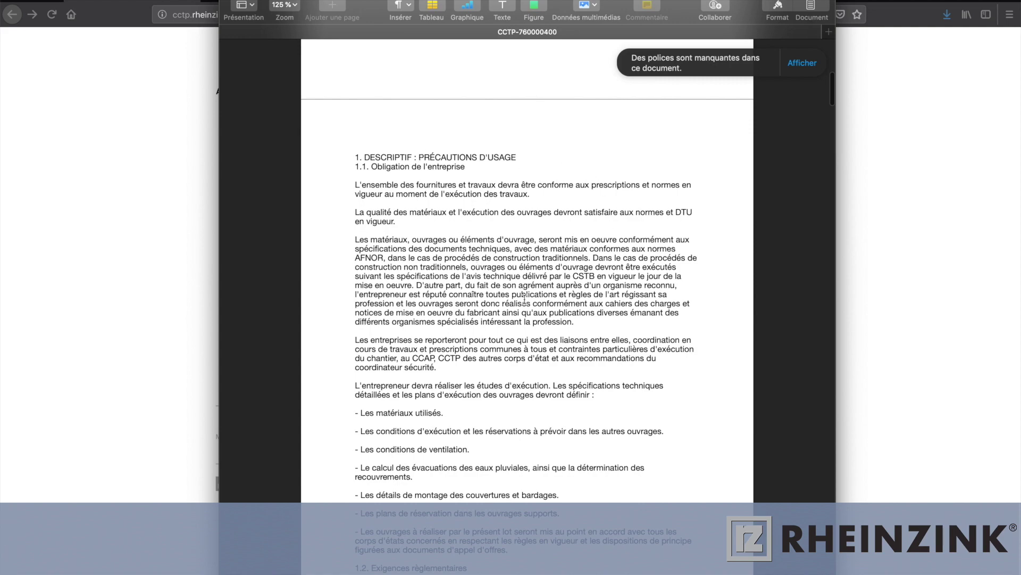
scroll(524, 298, down, 10)
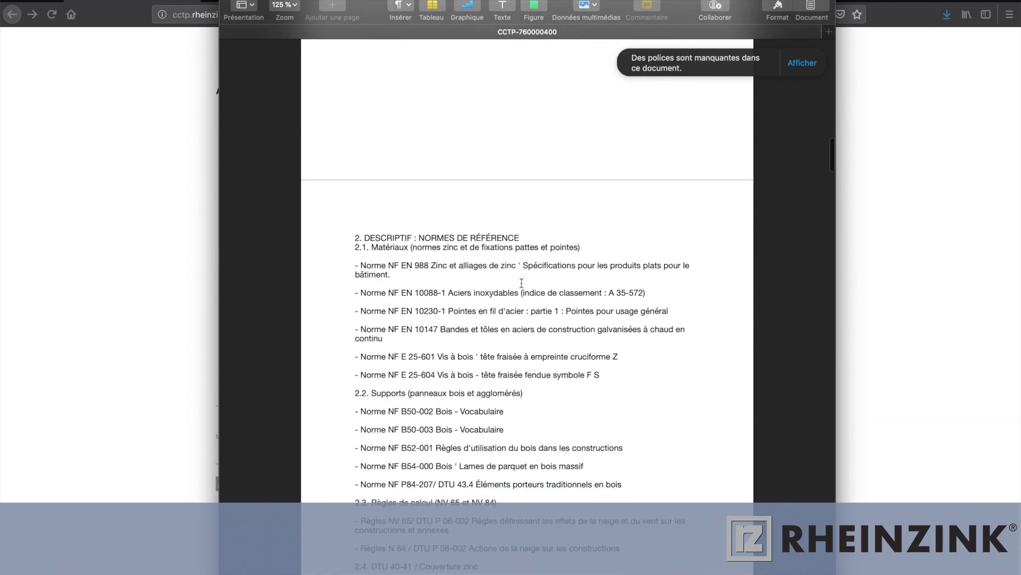
drag(422, 238, 522, 238)
click(521, 238)
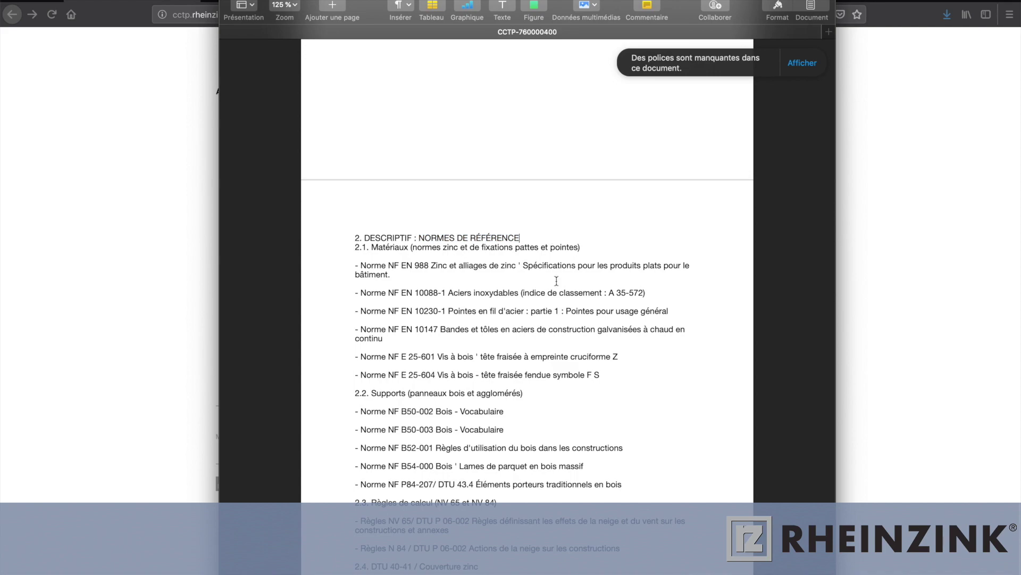
scroll(556, 280, down, 15)
scroll(545, 299, down, 15)
scroll(544, 299, down, 20)
scroll(530, 298, down, 5)
scroll(534, 297, down, 15)
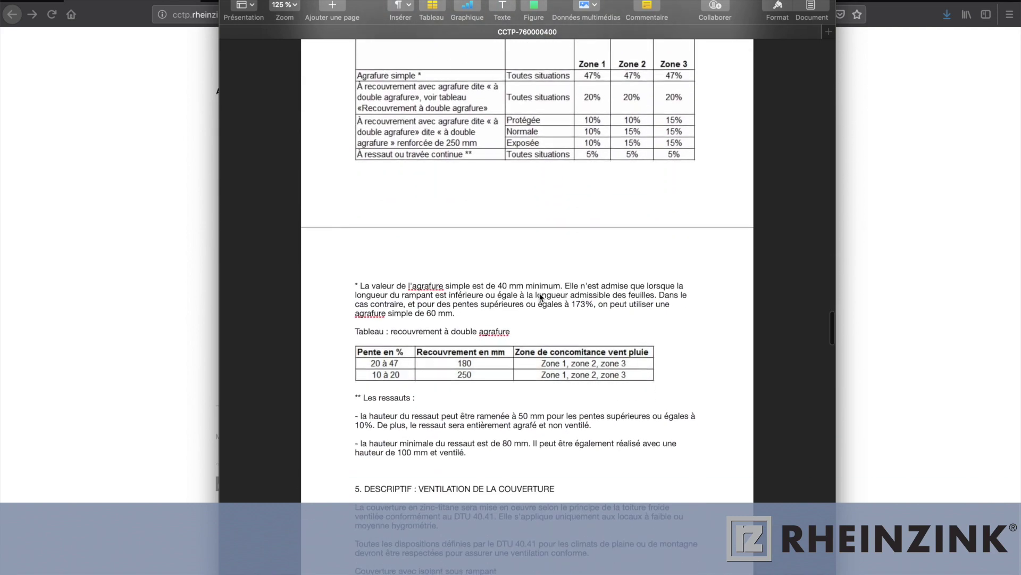